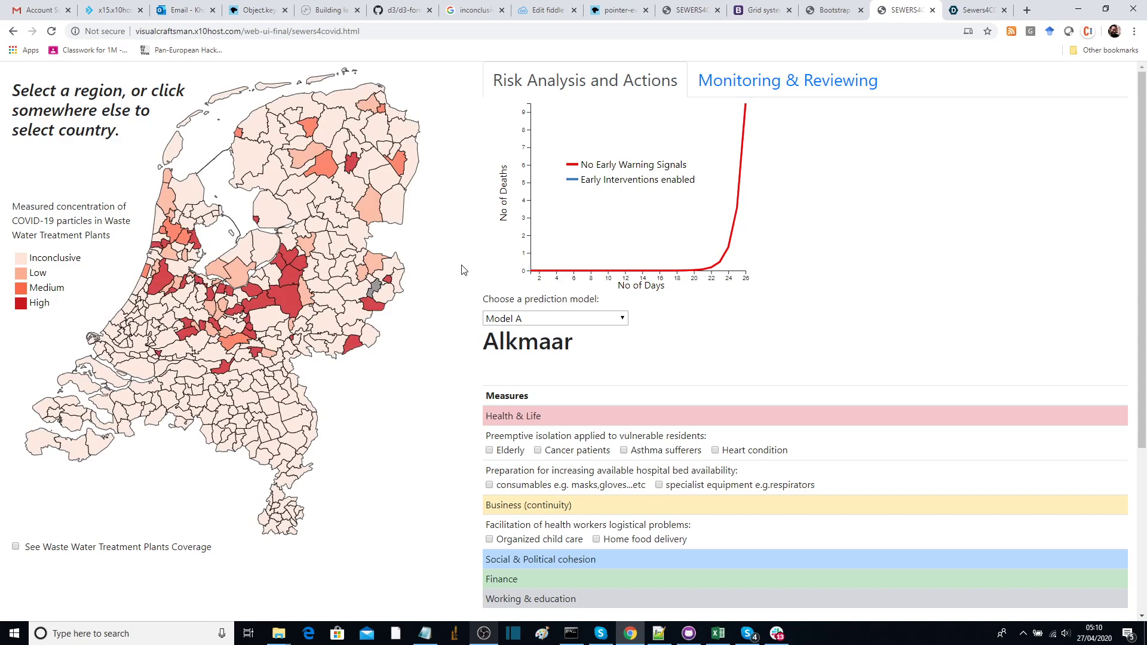
Step: Load the death projections for Emmen, Ooststellingwerf, Achtkarspelen and Haaksbergen, ending on Apeldoorn
left_click(396, 203)
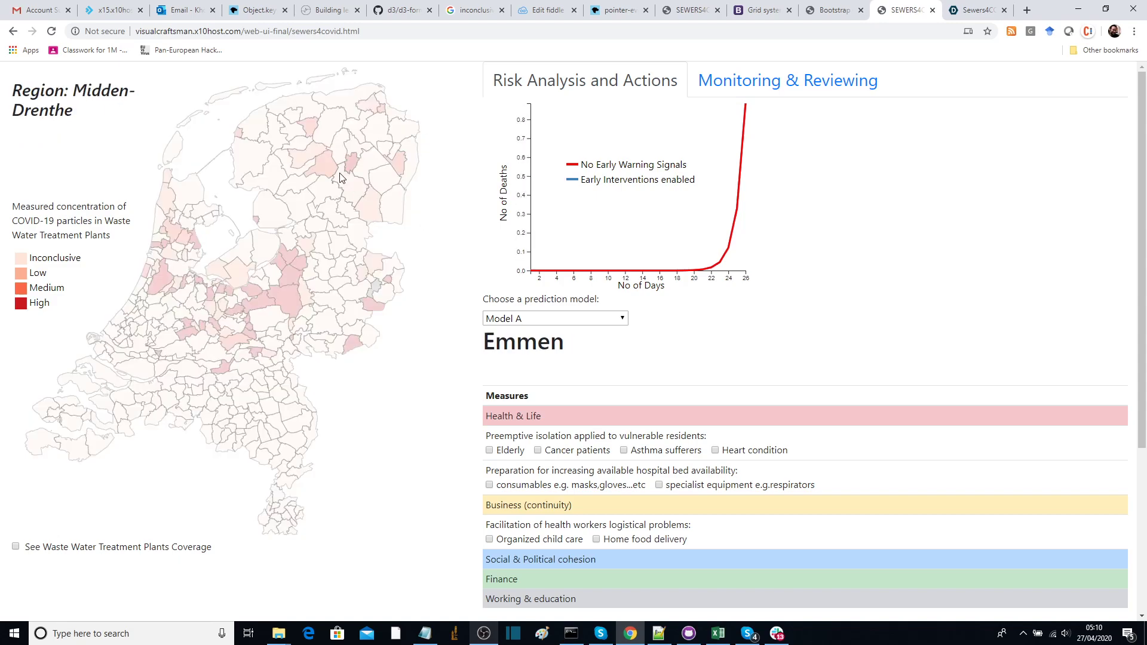
left_click(319, 163)
left_click(309, 132)
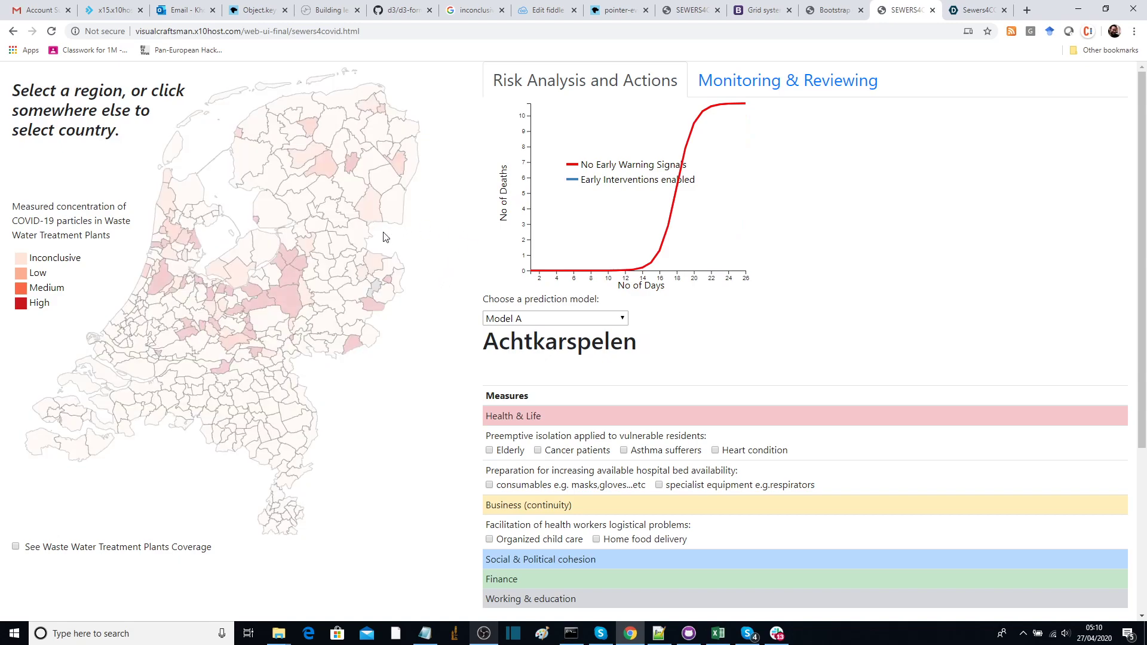
left_click(371, 303)
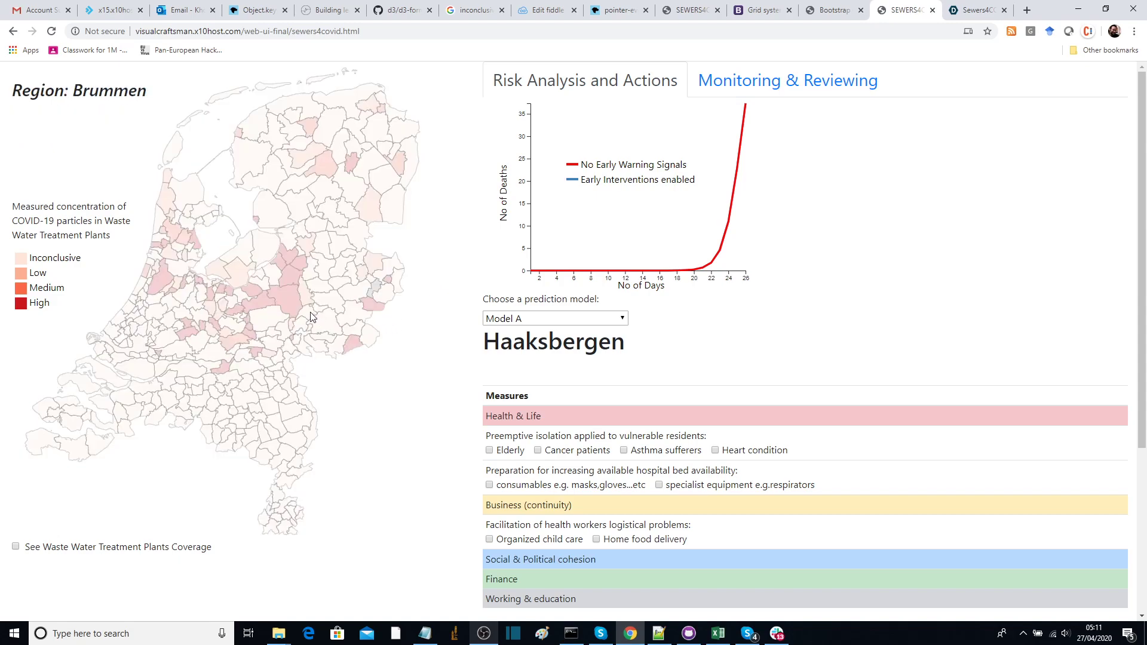
left_click(293, 301)
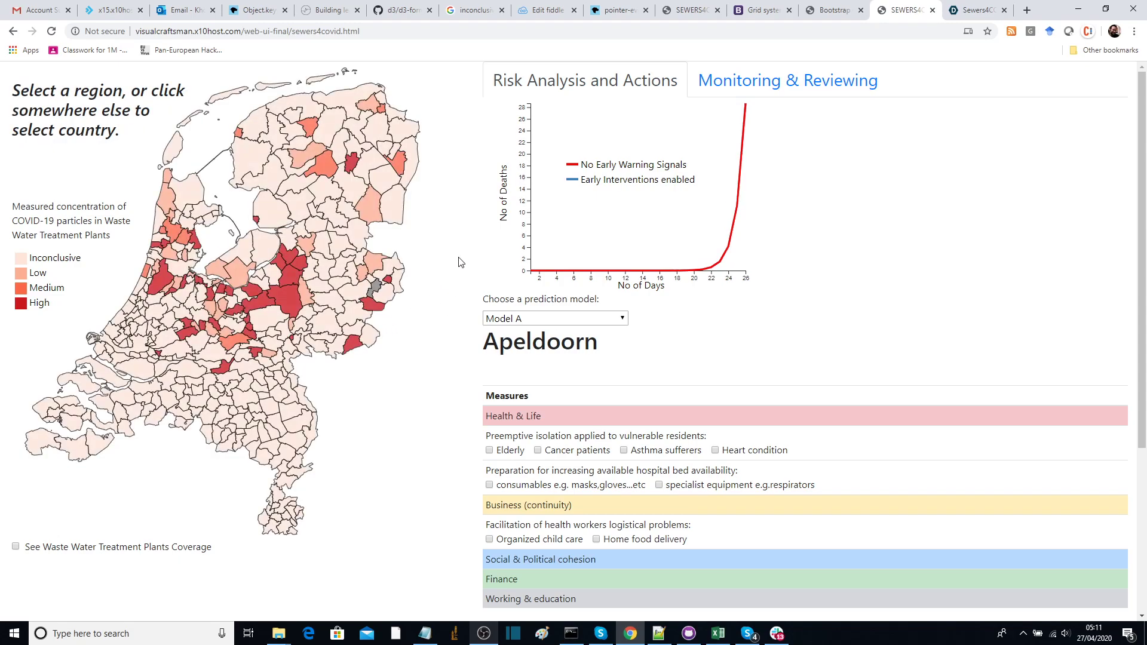
Step: Isolate elderly residents, cancer patients, asthma sufferers and residents with heart conditions
left_click(490, 451)
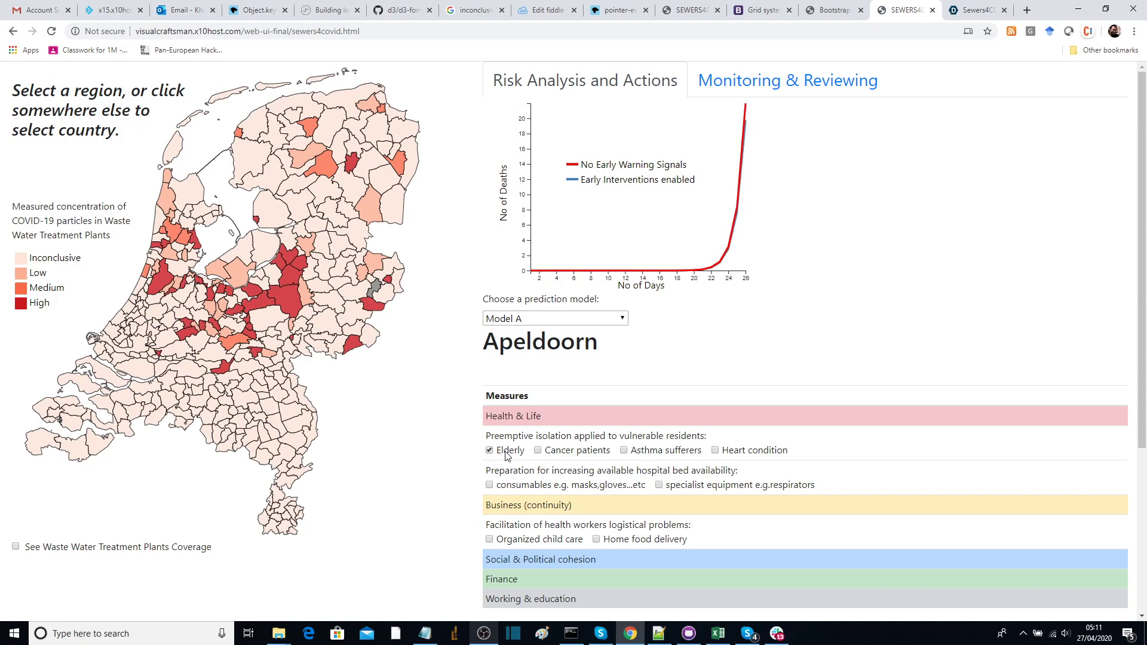
left_click(538, 451)
left_click(624, 451)
left_click(715, 452)
Step: Add hospital consumables, specialist equipment, organized child care and home food delivery, then review the chart
scroll(578, 496, "down", 1)
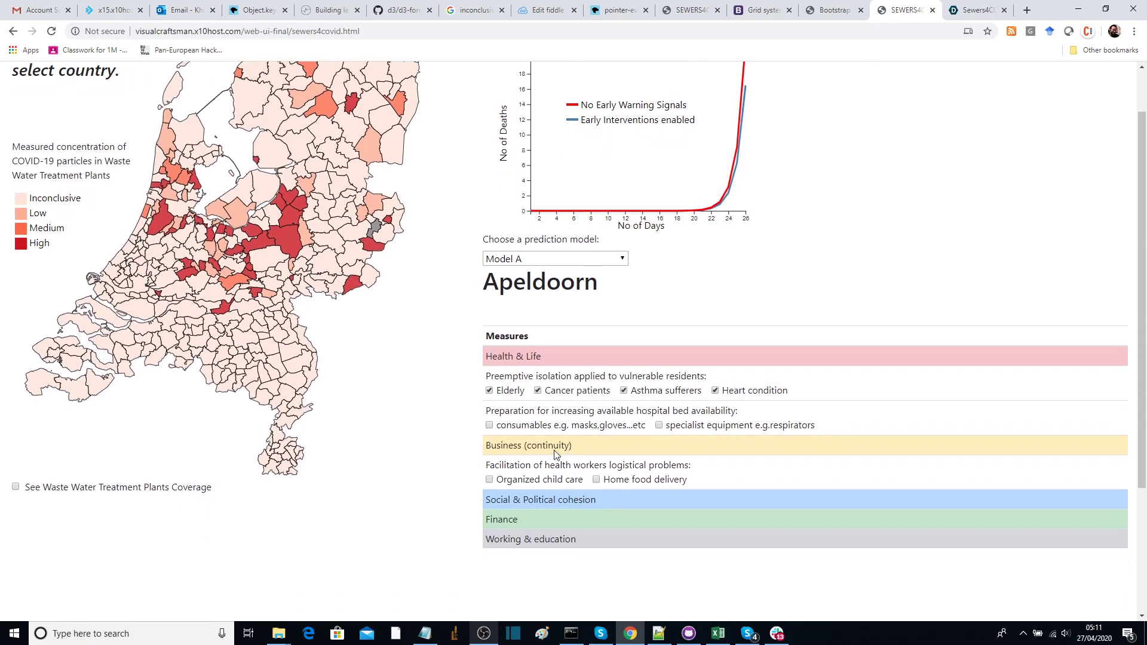
left_click(490, 425)
left_click(659, 425)
left_click(489, 481)
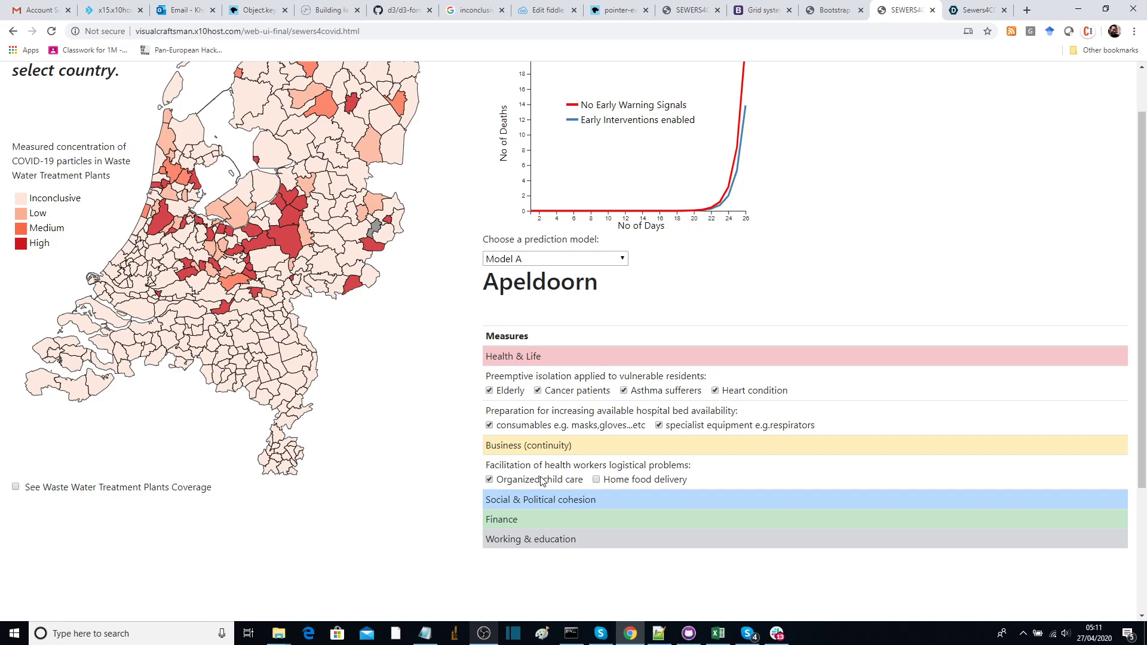
left_click(597, 480)
scroll(460, 410, "up", 1)
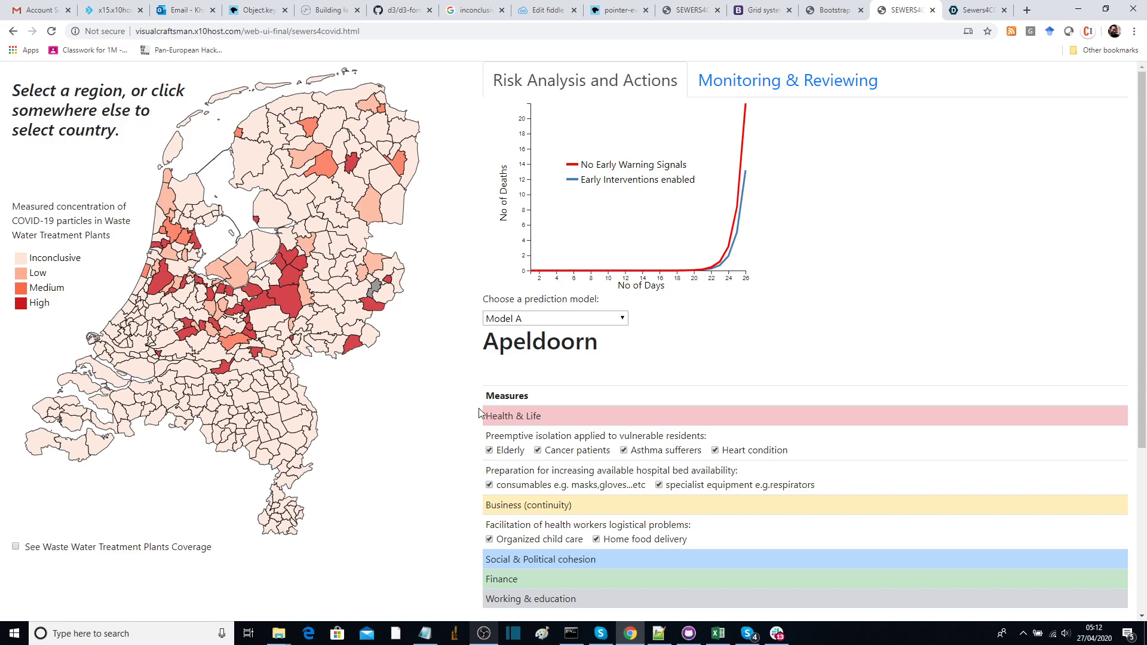
scroll(481, 413, "down", 1)
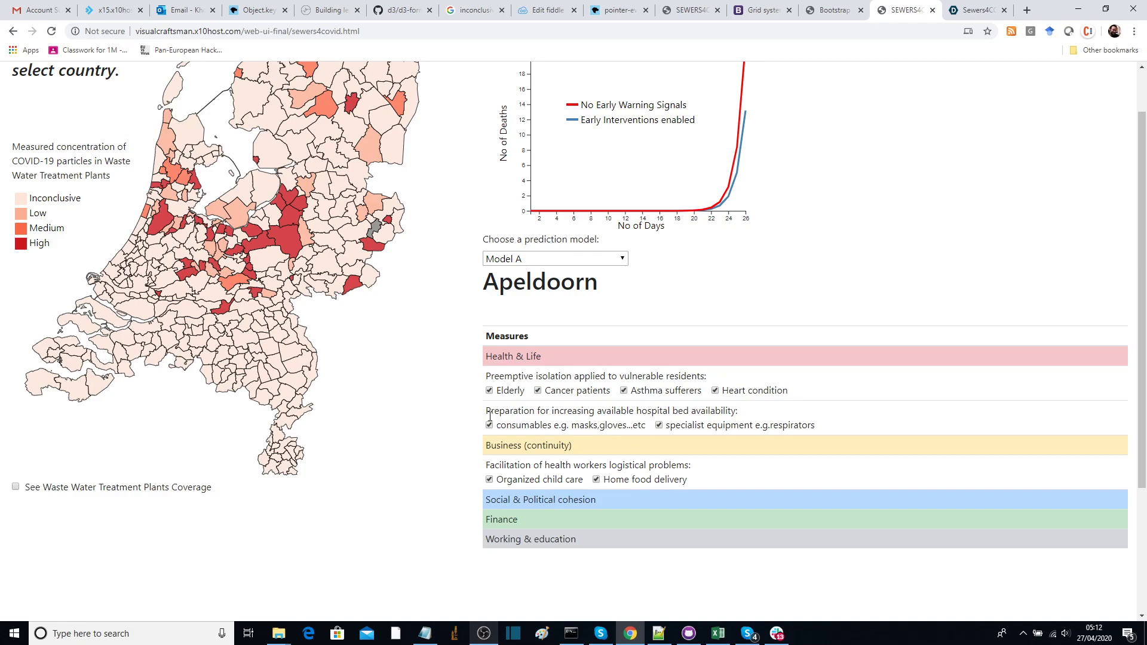
scroll(442, 400, "up", 1)
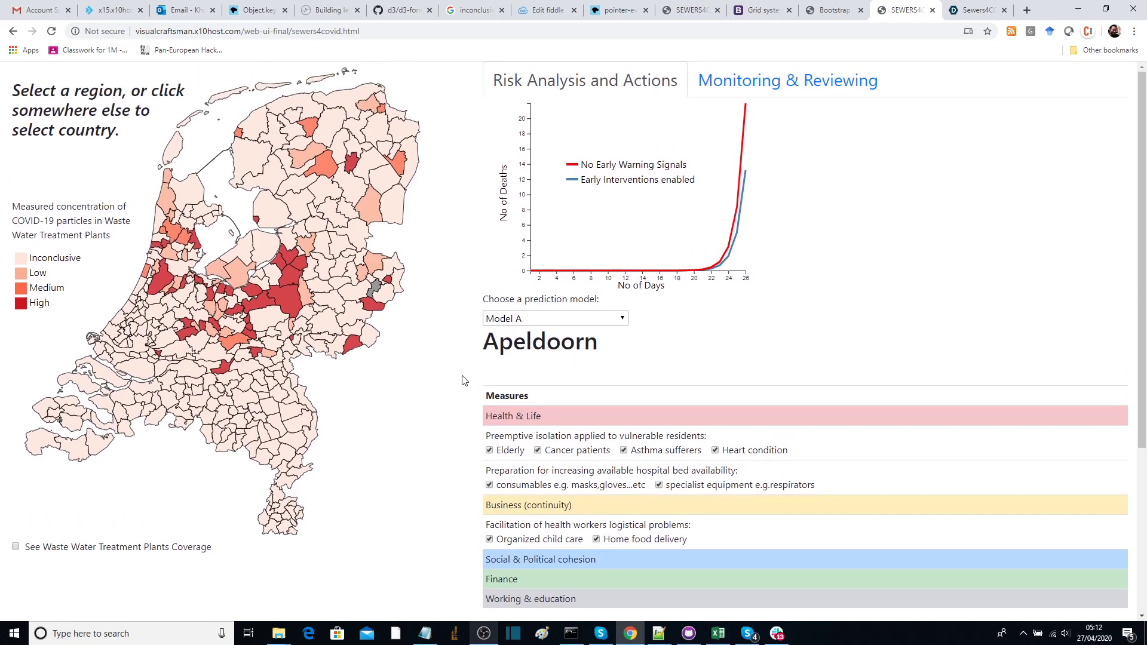
left_click(16, 547)
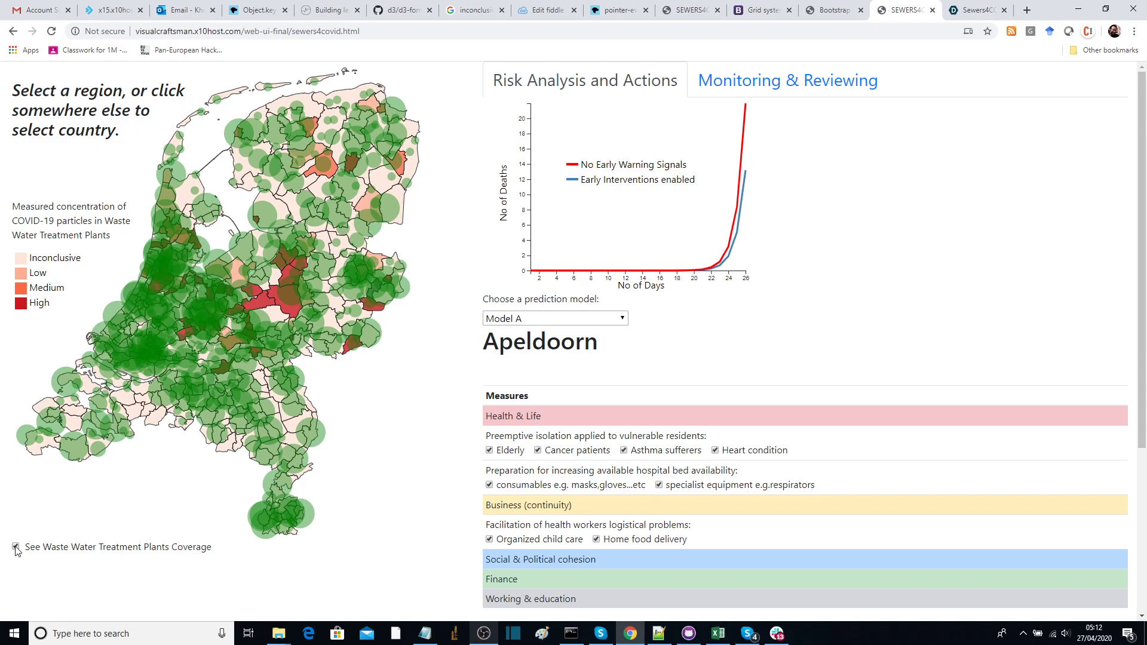
left_click(15, 546)
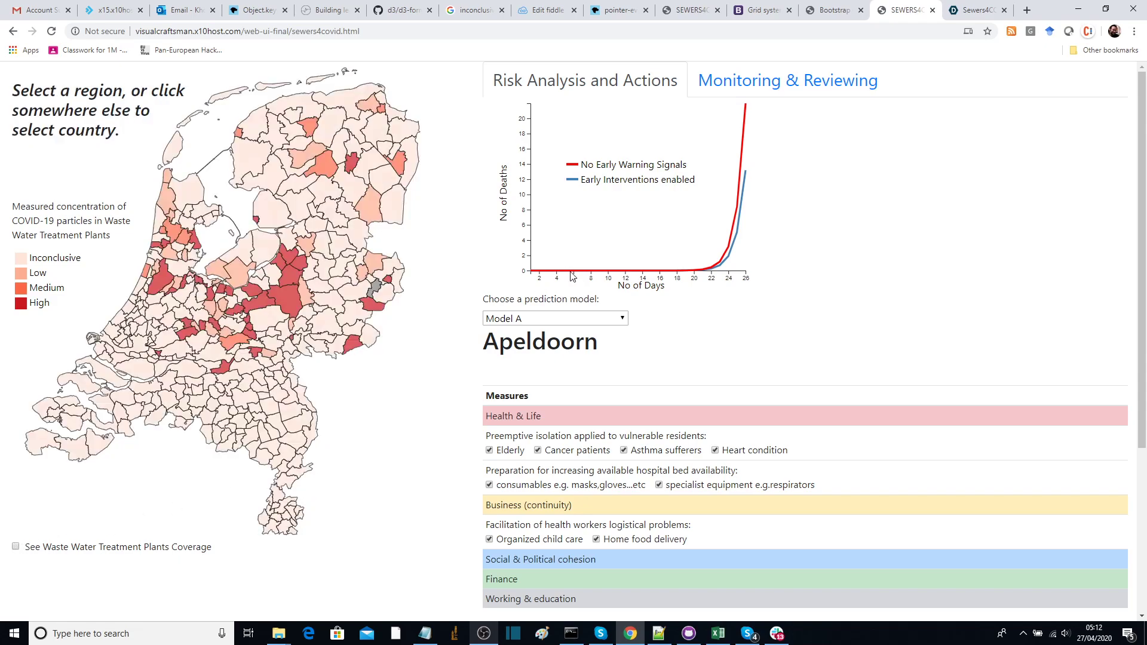
left_click(617, 323)
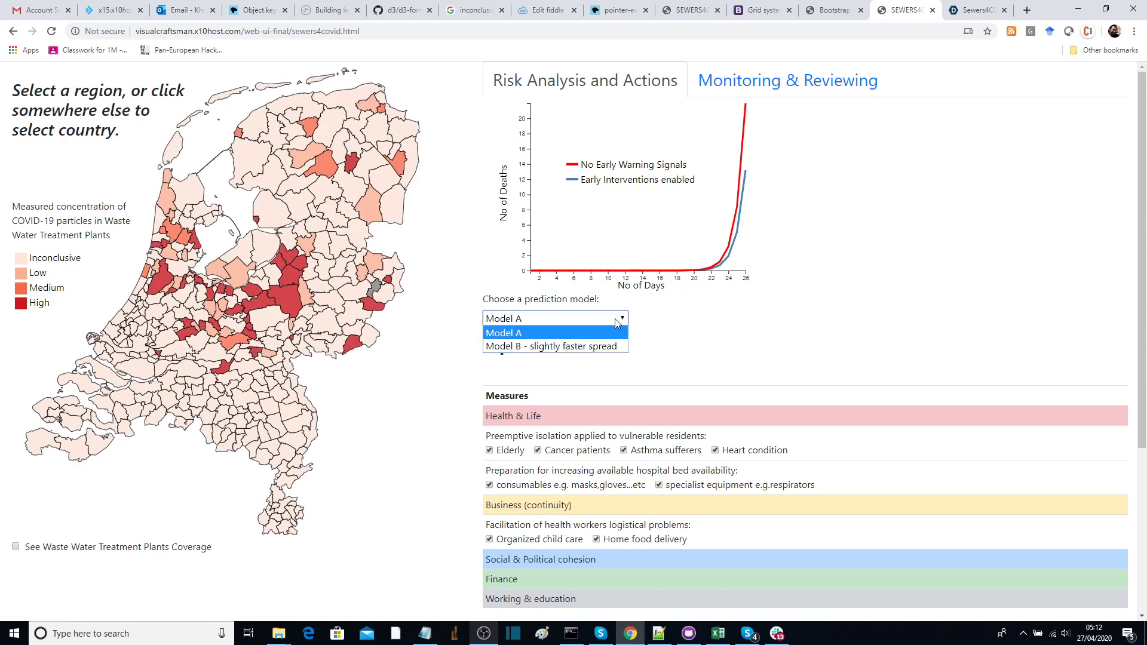
left_click(579, 352)
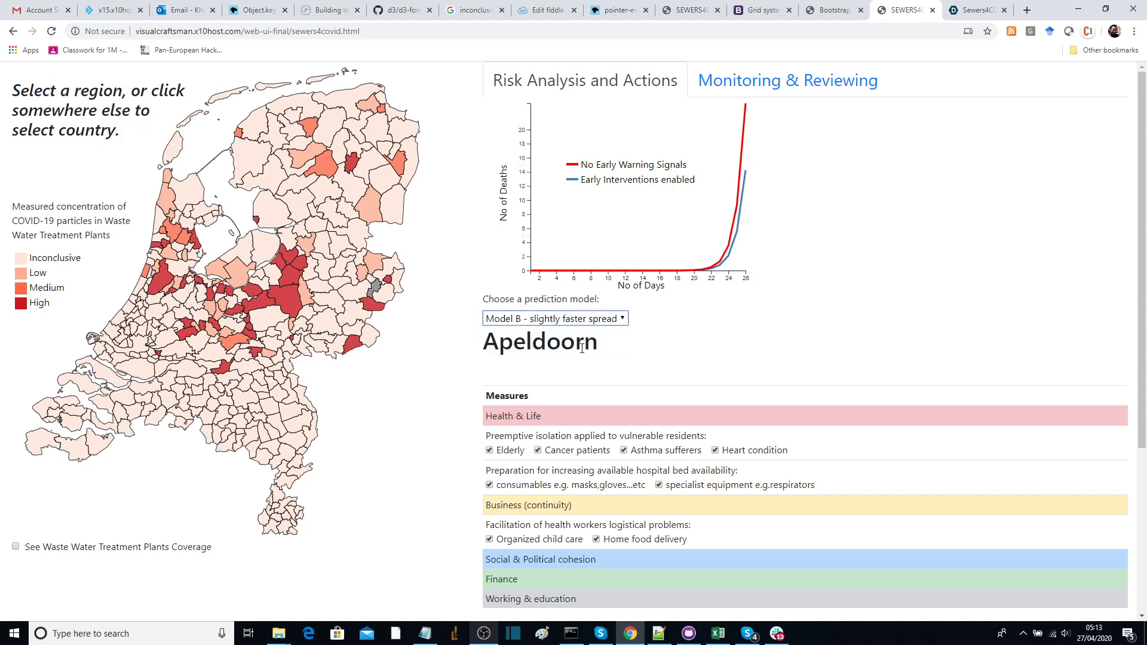
left_click(589, 324)
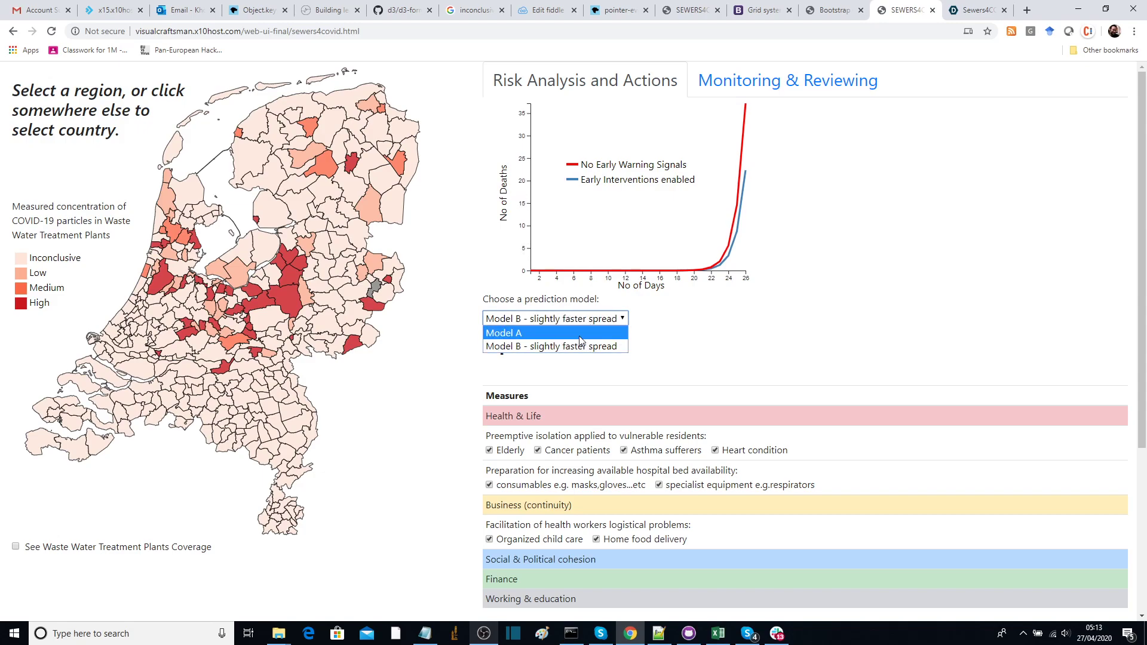
left_click(578, 331)
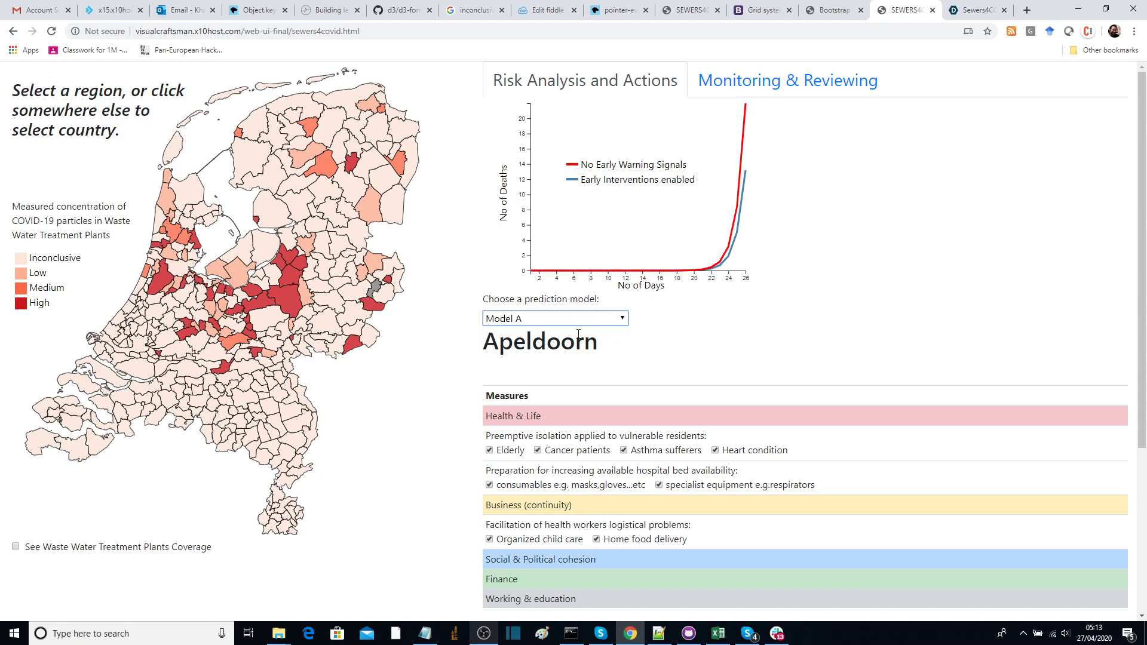
left_click(290, 262)
Step: Switch to the whole Netherlands and isolate elderly, cancer, asthma and heart-condition residents
left_click(324, 376)
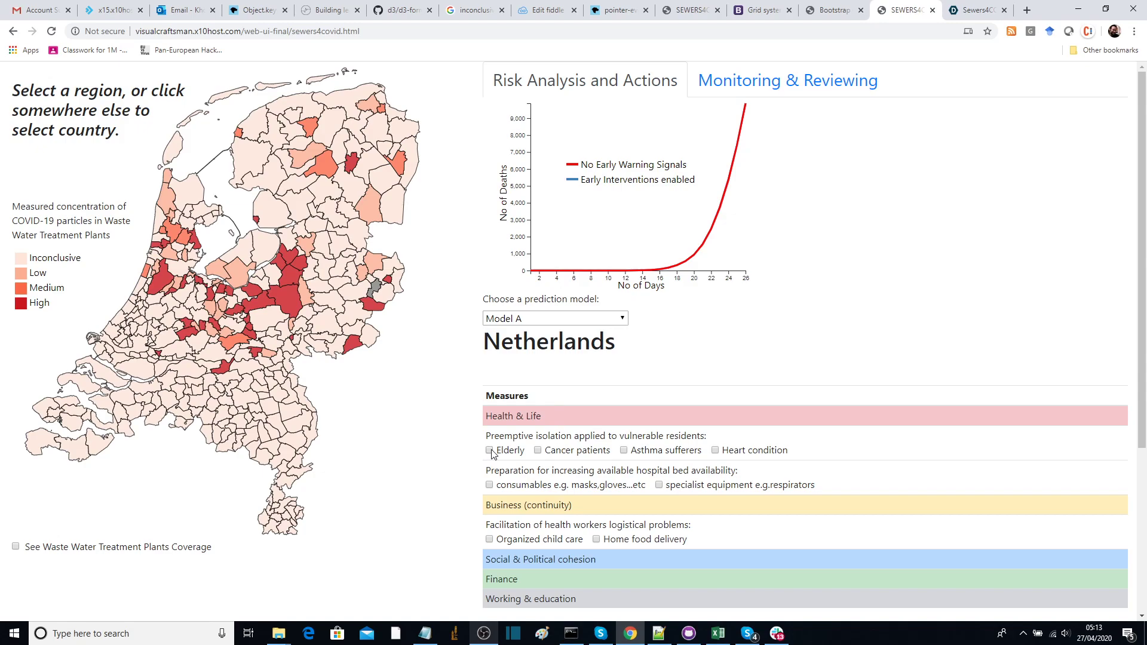
scroll(452, 460, "down", 1)
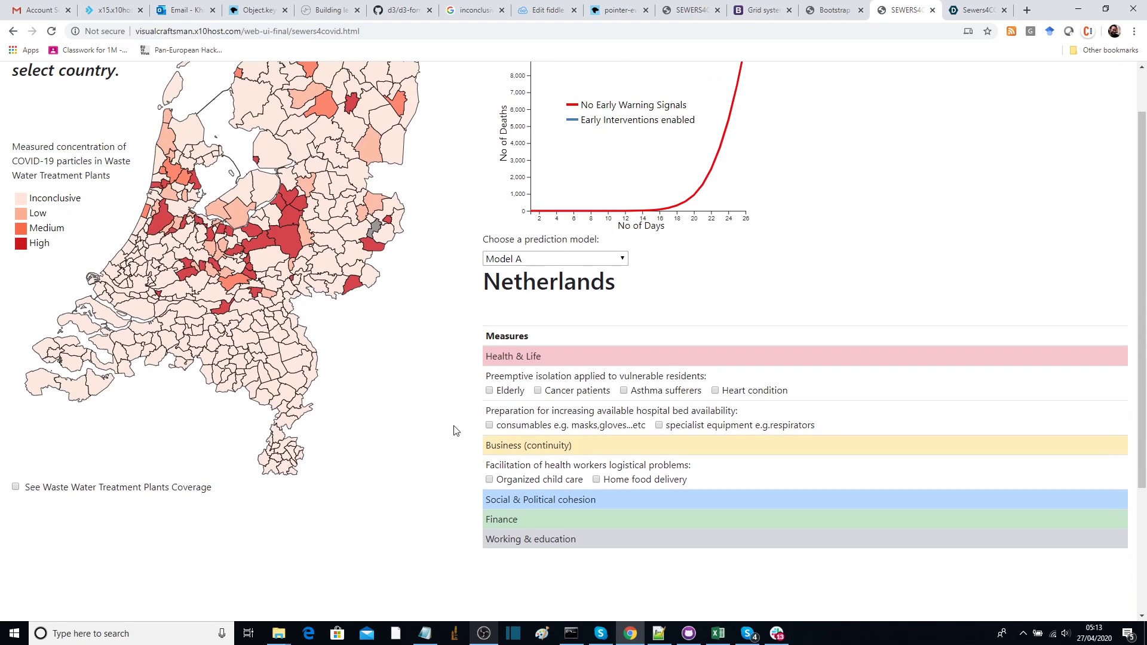
scroll(460, 442, "up", 1)
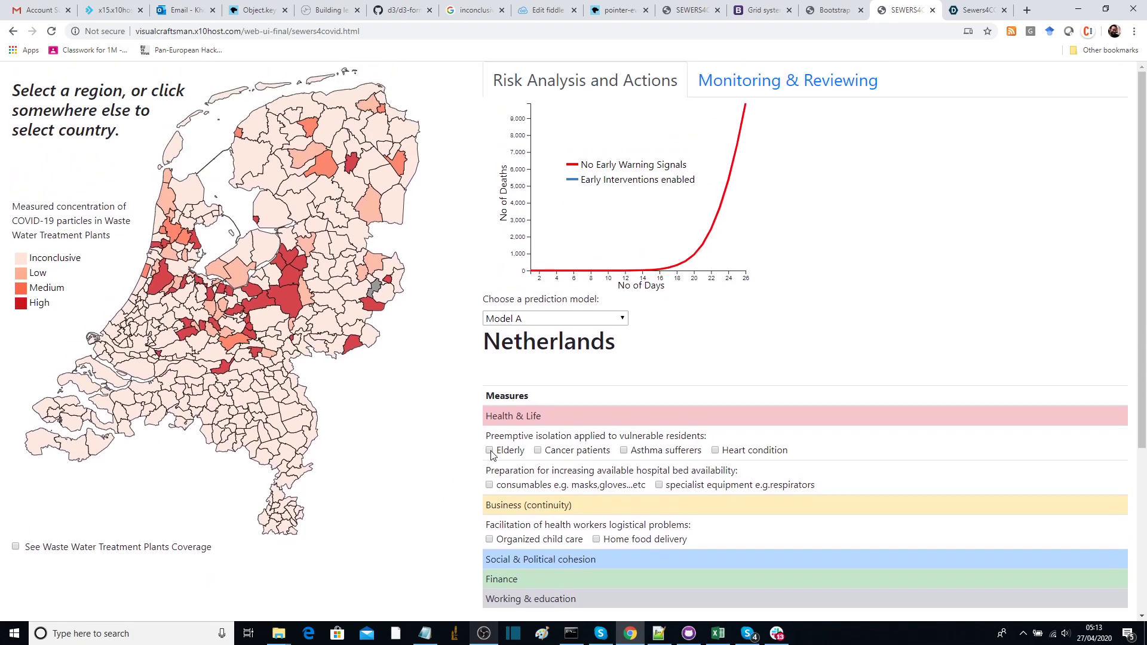
left_click(489, 451)
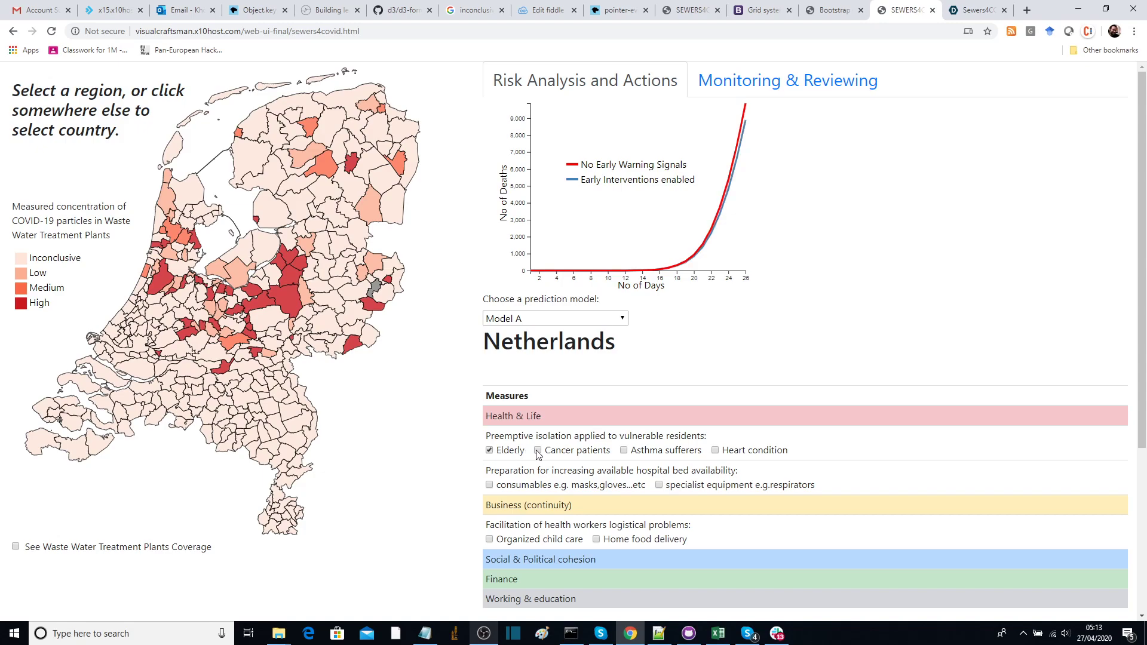
left_click(538, 450)
left_click(623, 450)
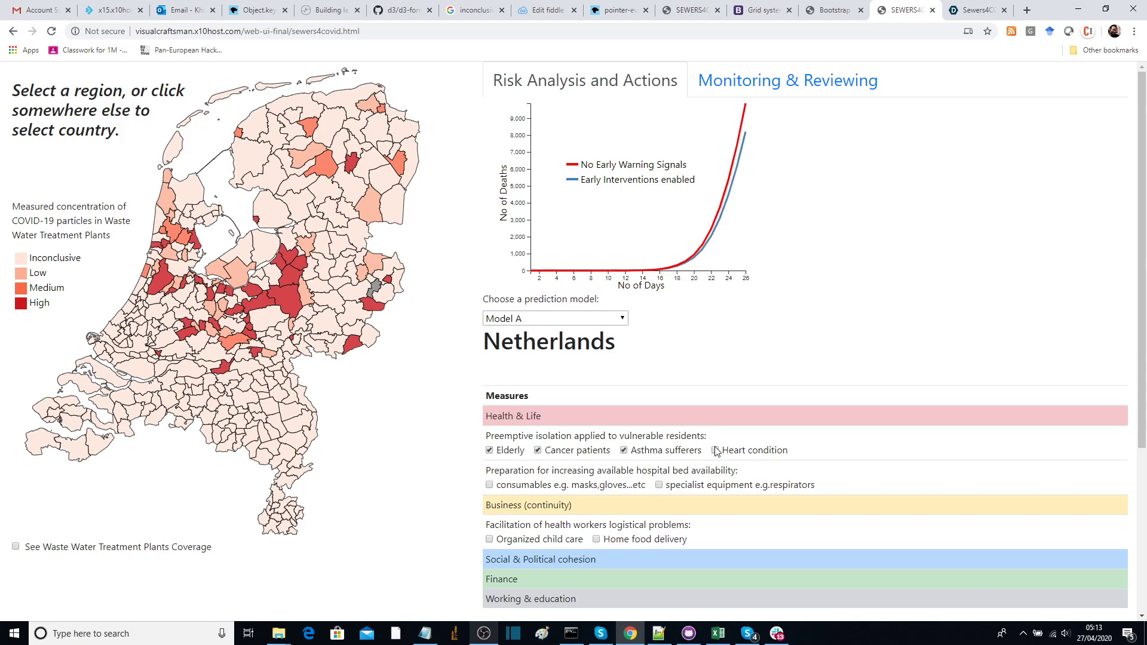
left_click(715, 450)
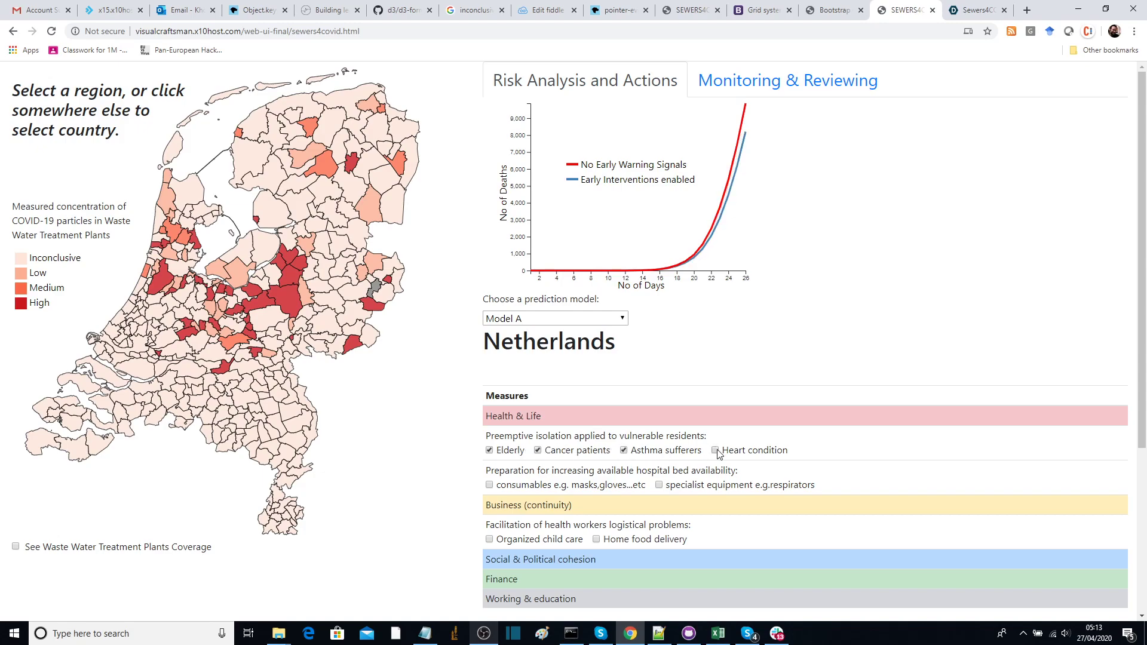
Step: Add hospital consumables, then view Coevorden's and Ooststellingwerf's projections
left_click(490, 485)
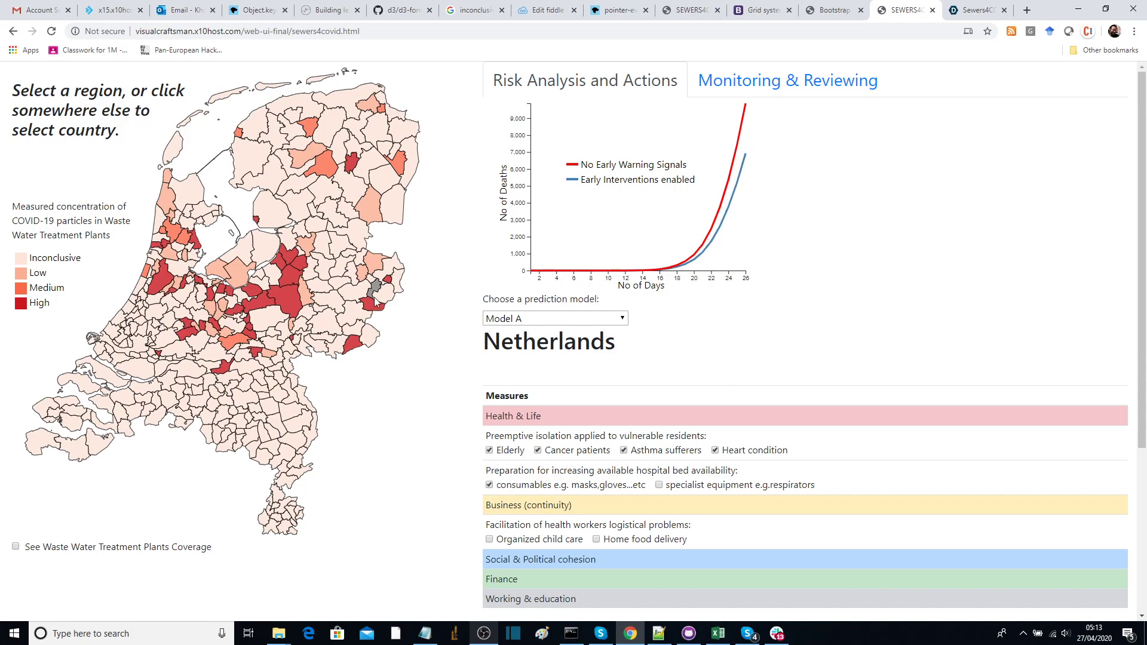
left_click(372, 216)
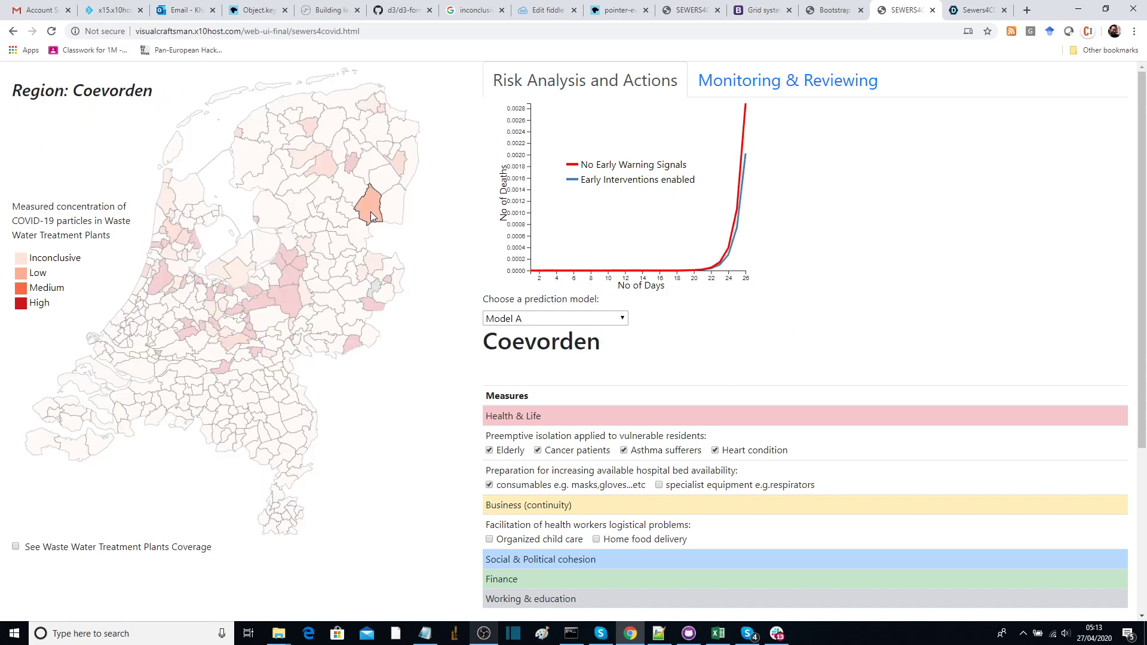
left_click(318, 162)
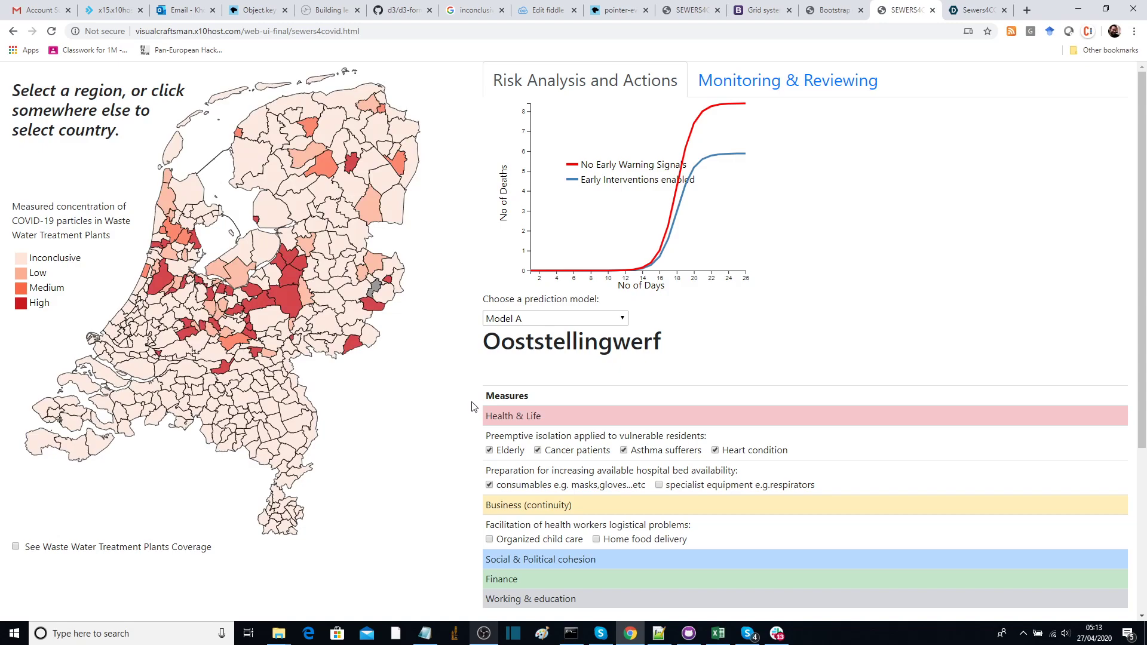
Step: On Monitoring & Reviewing, select Coevorden after Emmen and scroll its critical features table
left_click(817, 89)
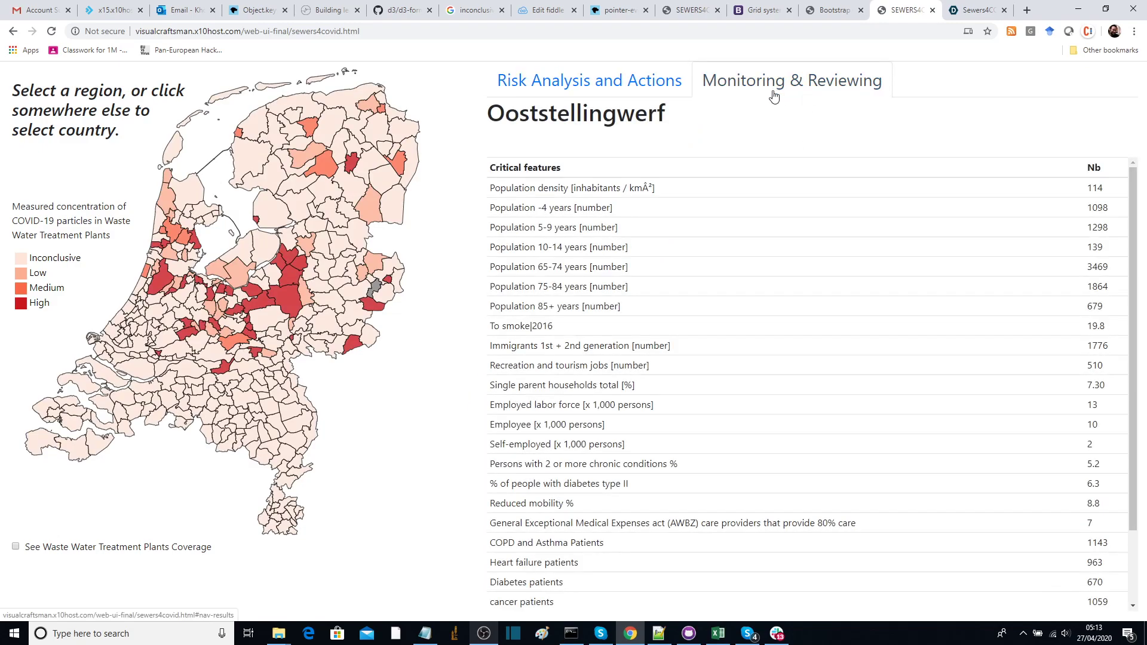
left_click(381, 187)
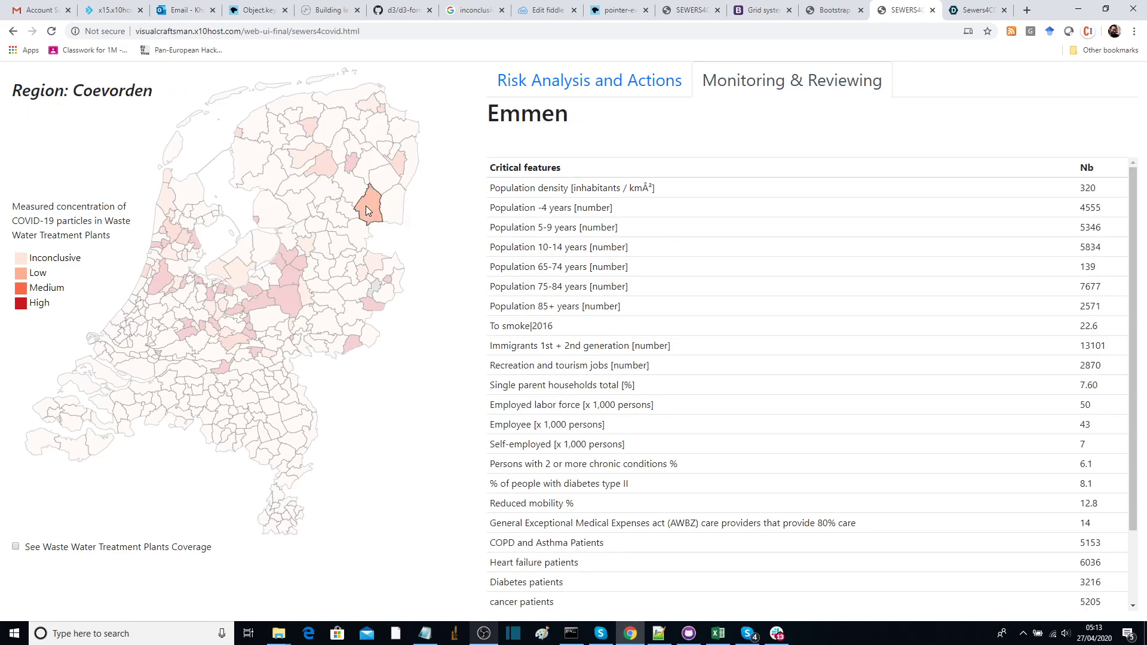
left_click(368, 209)
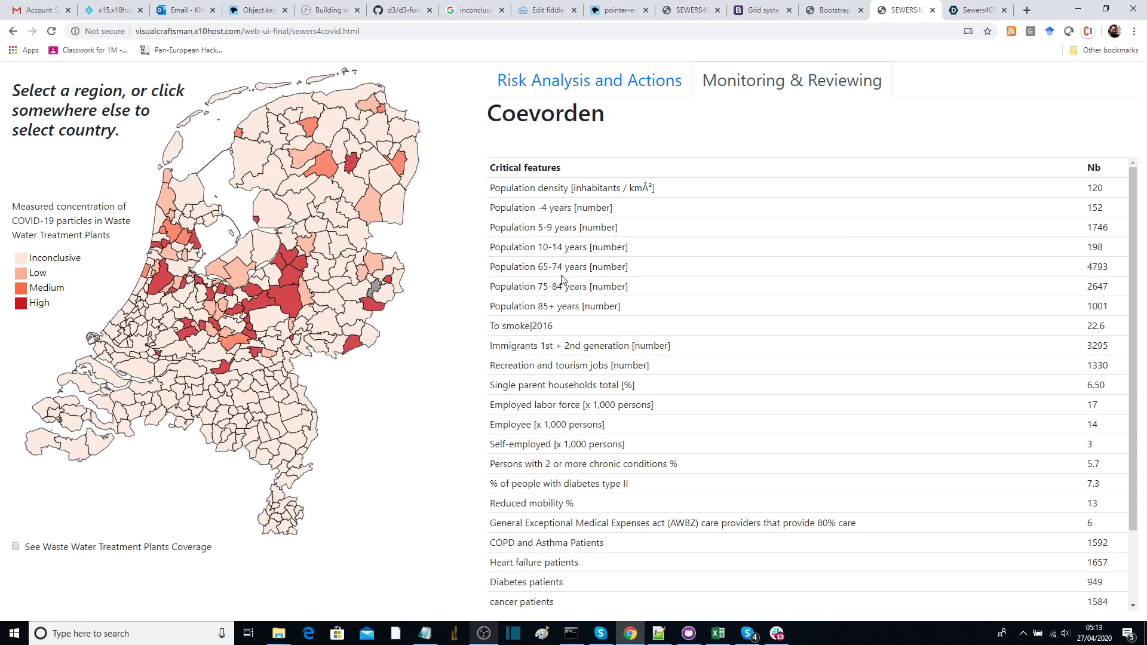
scroll(526, 281, "down", 2)
scroll(532, 275, "up", 1)
scroll(562, 276, "up", 2)
scroll(528, 288, "down", 2)
scroll(496, 298, "down", 1)
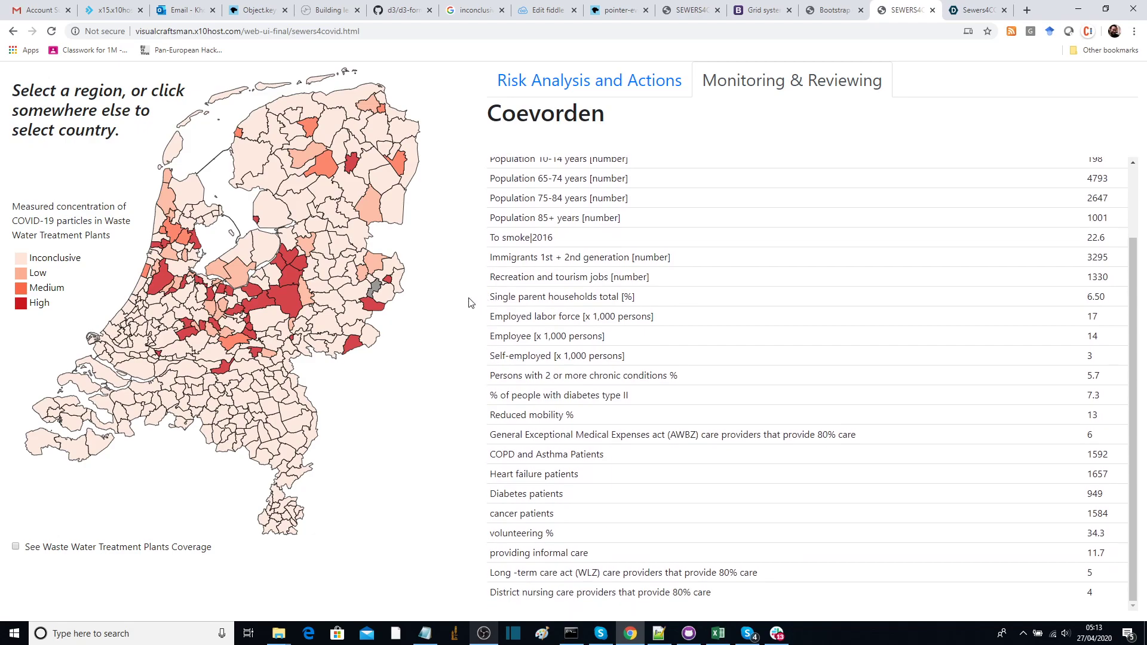